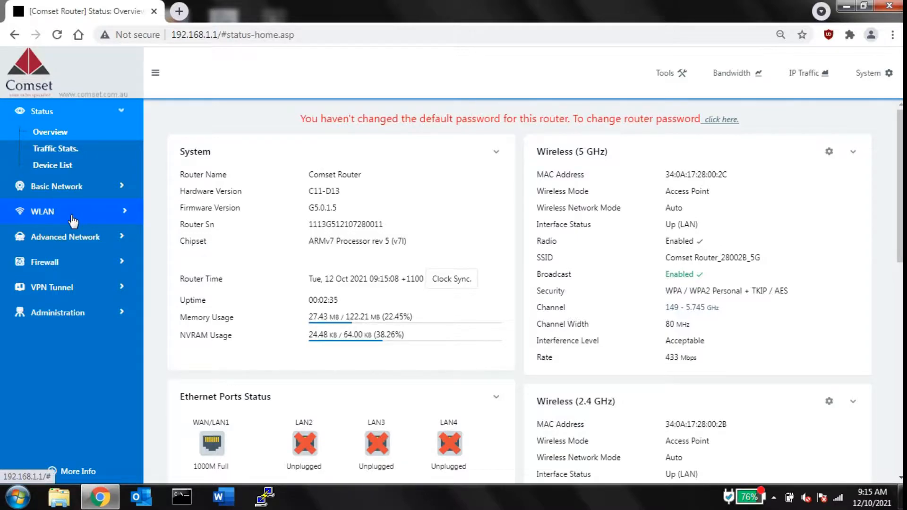
Step: Open the WLAN basic settings for the 2.4 GHz band and choose 2.4G + 5G as the radio mode
click(72, 218)
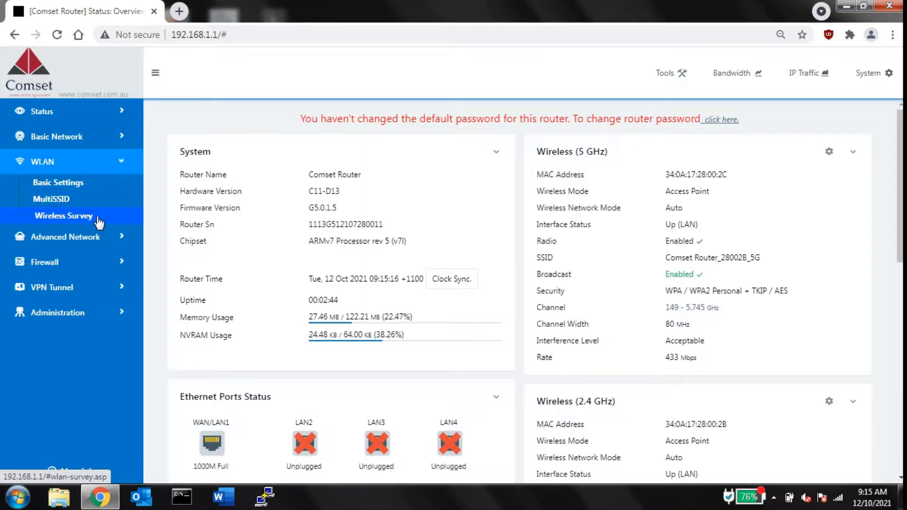
click(73, 188)
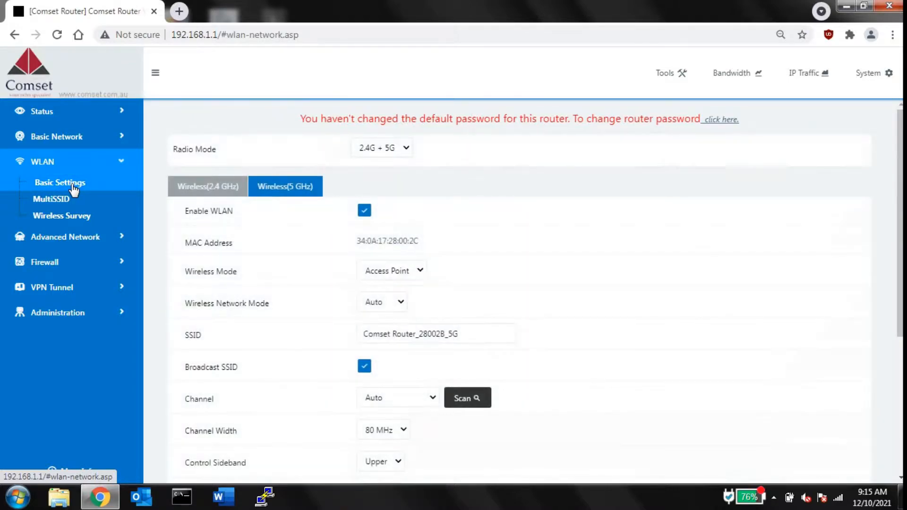
click(225, 195)
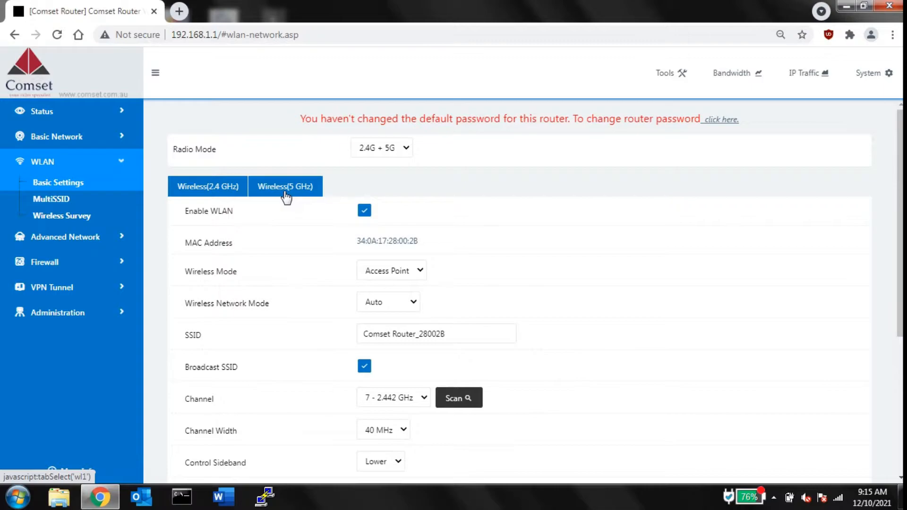
click(405, 151)
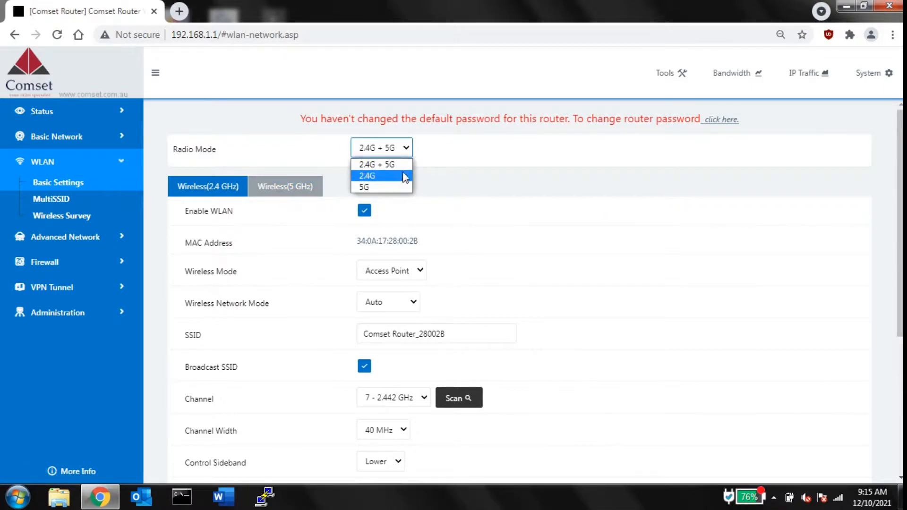
click(404, 167)
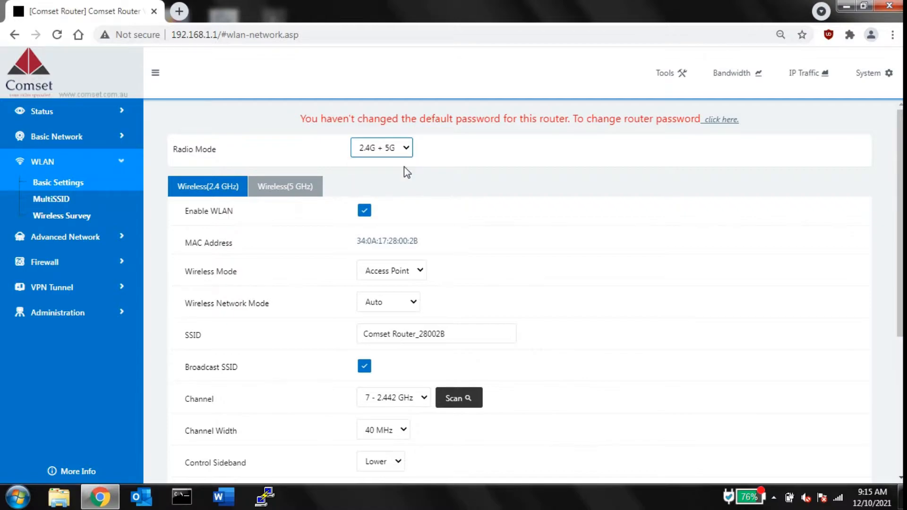
Step: Set the 2.4 GHz network's wireless mode to Access Point and its wireless network mode to Auto
click(201, 196)
click(420, 271)
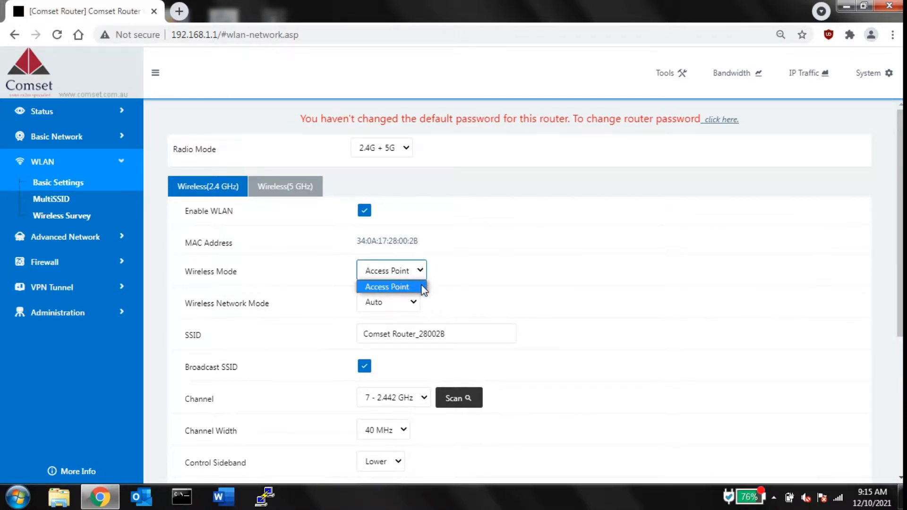
click(423, 288)
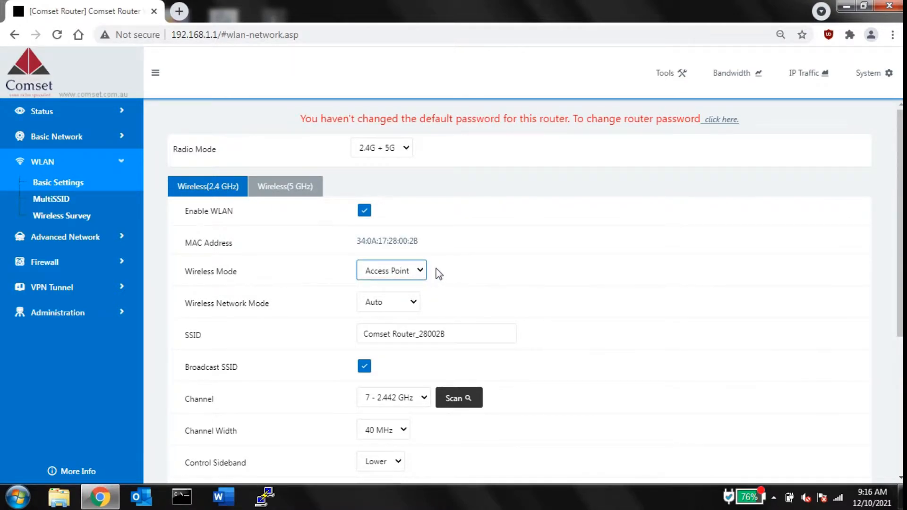
click(418, 308)
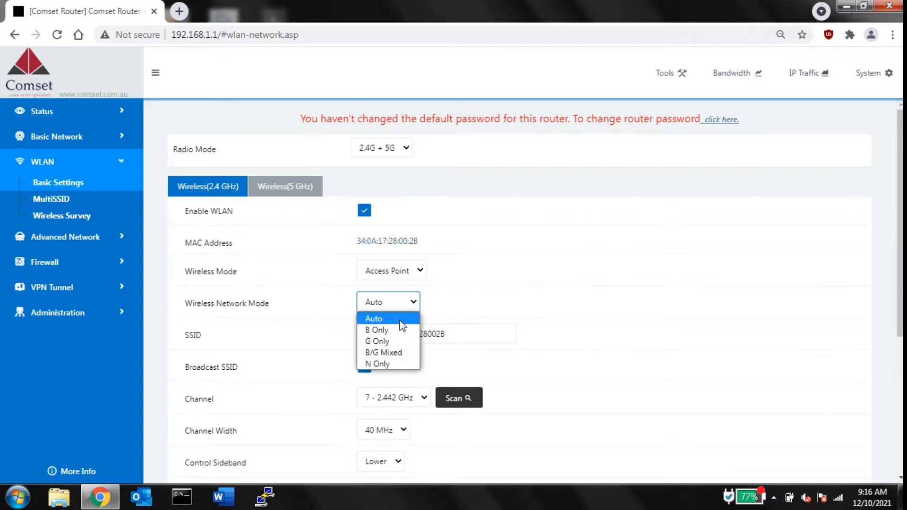
click(401, 320)
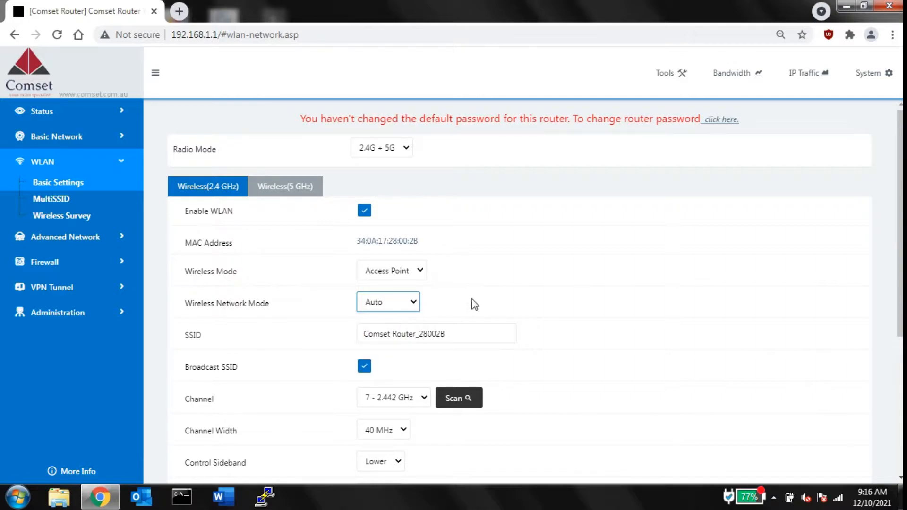
Step: Check the 2.4 GHz network's SSID name and its Broadcast SSID option, leaving broadcasting enabled
click(463, 335)
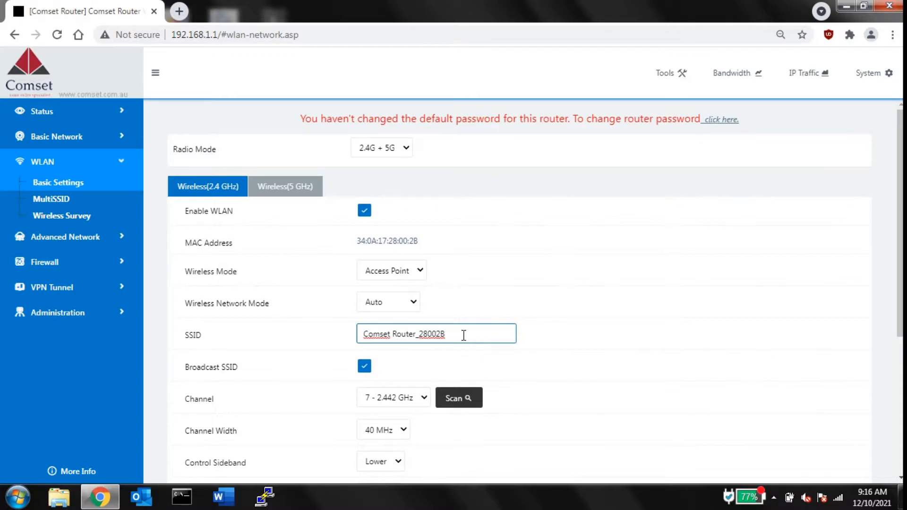
click(557, 332)
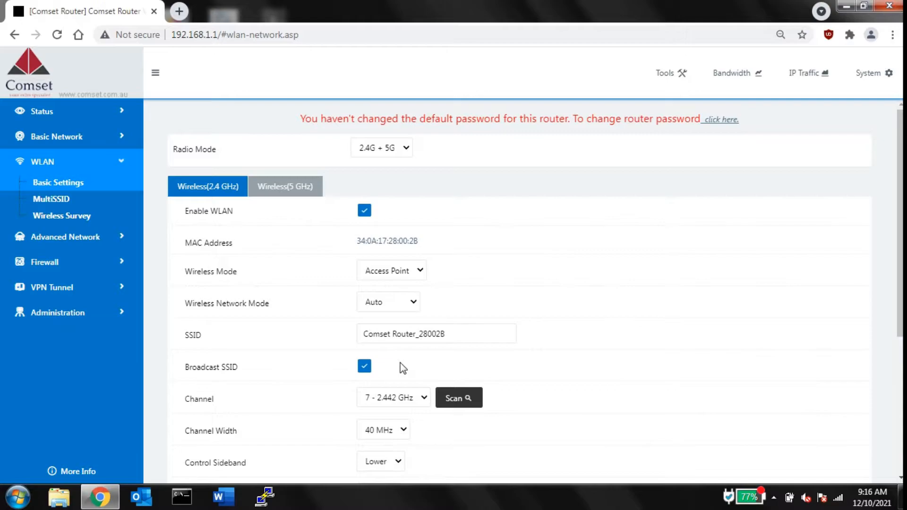
click(366, 367)
click(370, 370)
Step: Set the 2.4 GHz network's channel to Auto and review the available channel frequencies
click(424, 398)
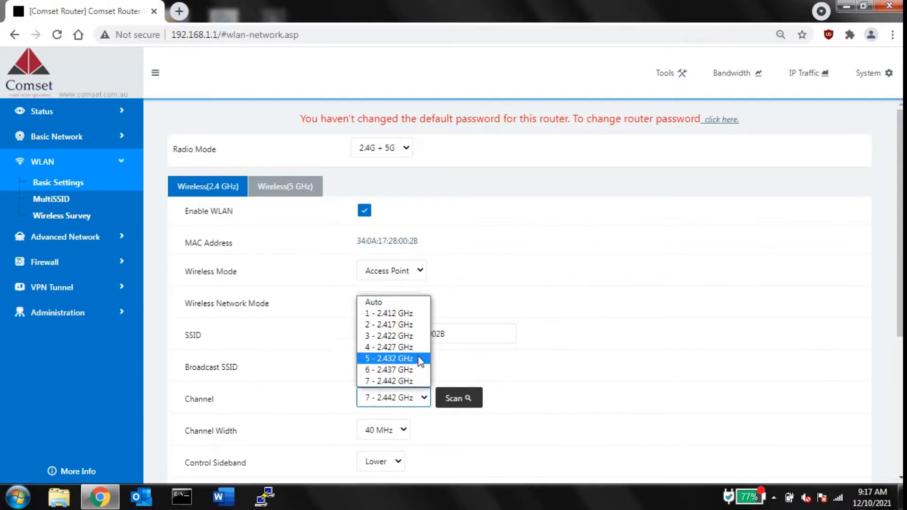
click(392, 303)
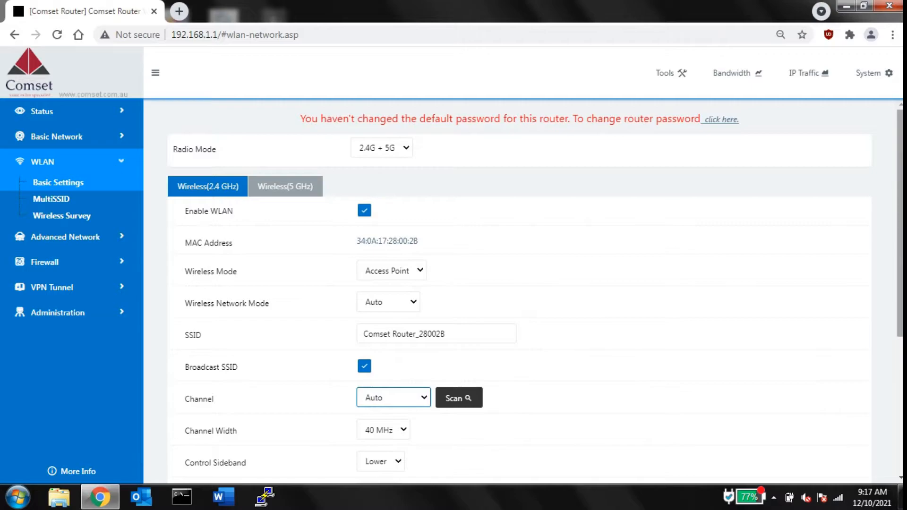
scroll(591, 323, down, 3)
scroll(473, 315, down, 1)
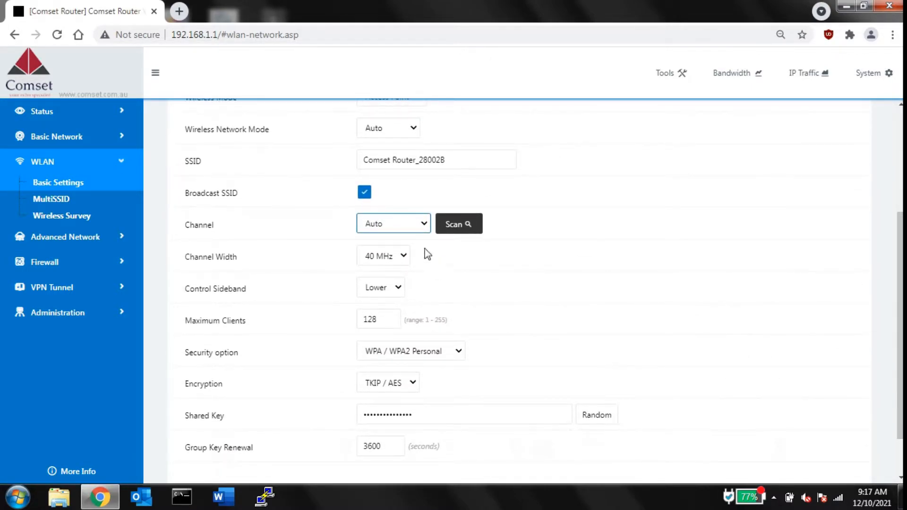
click(424, 228)
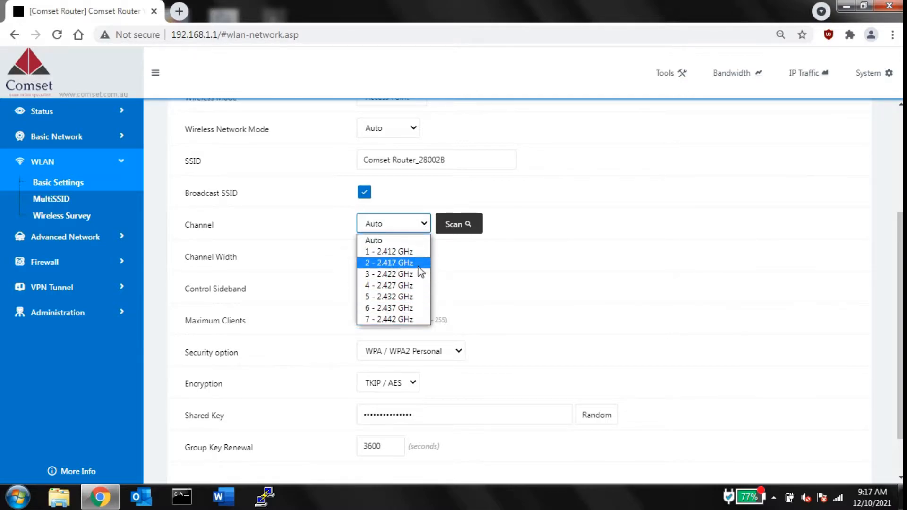
click(428, 240)
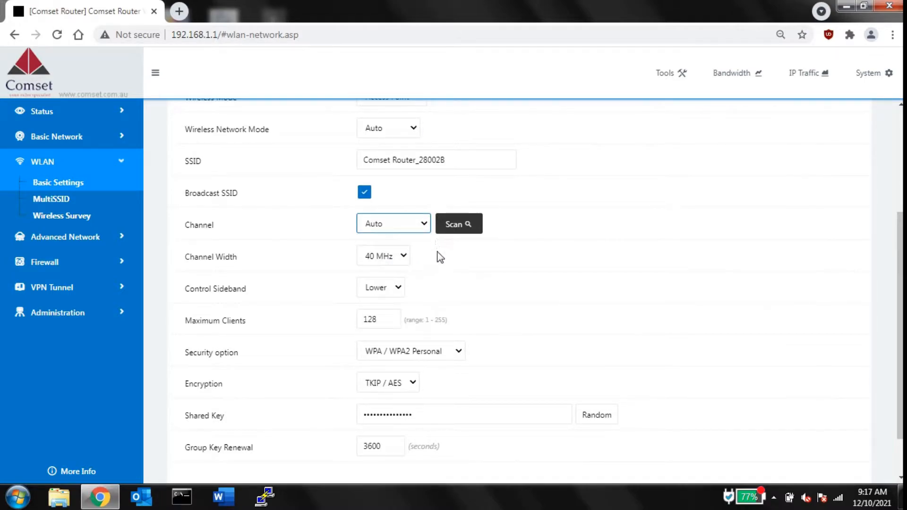
Step: Set the 2.4 GHz network's channel width to 40 MHz and its control sideband to Lower
click(399, 258)
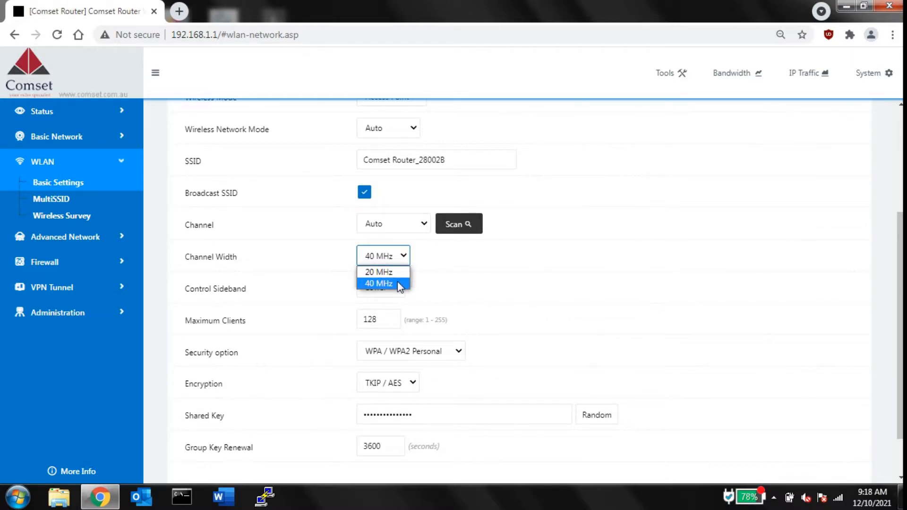
click(400, 284)
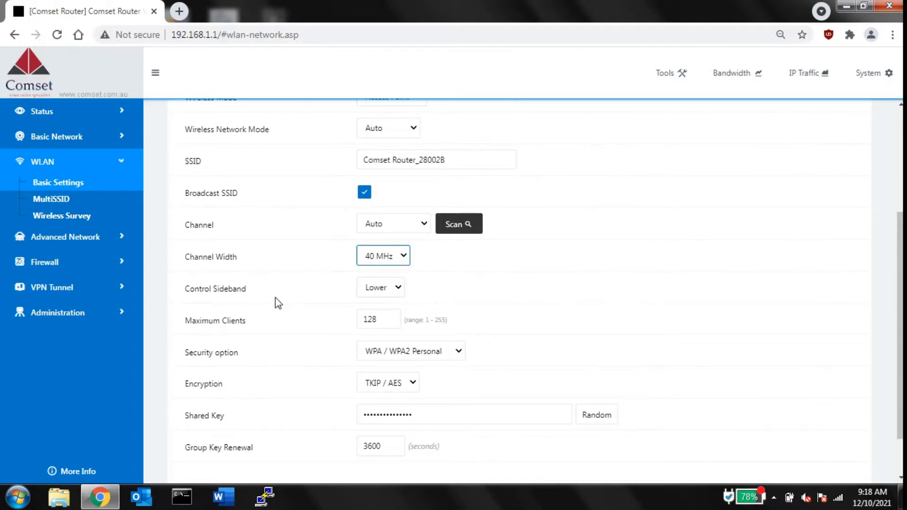
click(399, 291)
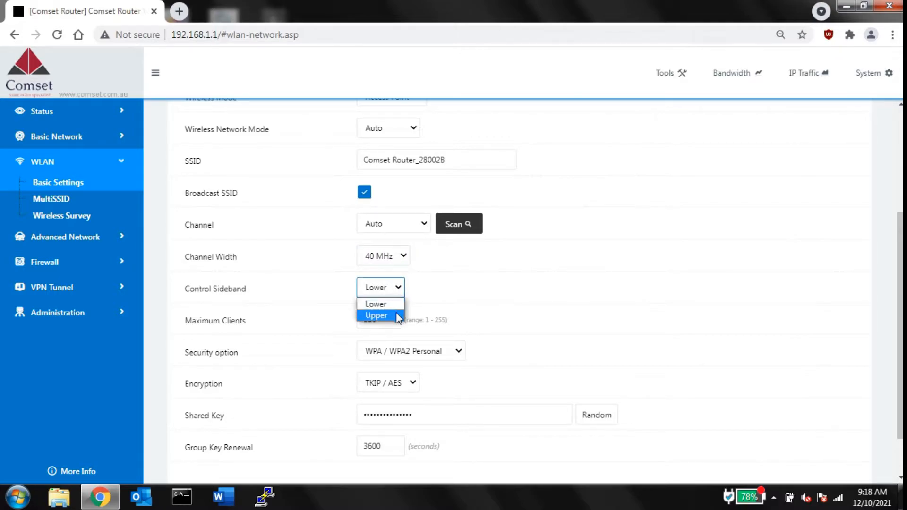
click(401, 306)
click(439, 299)
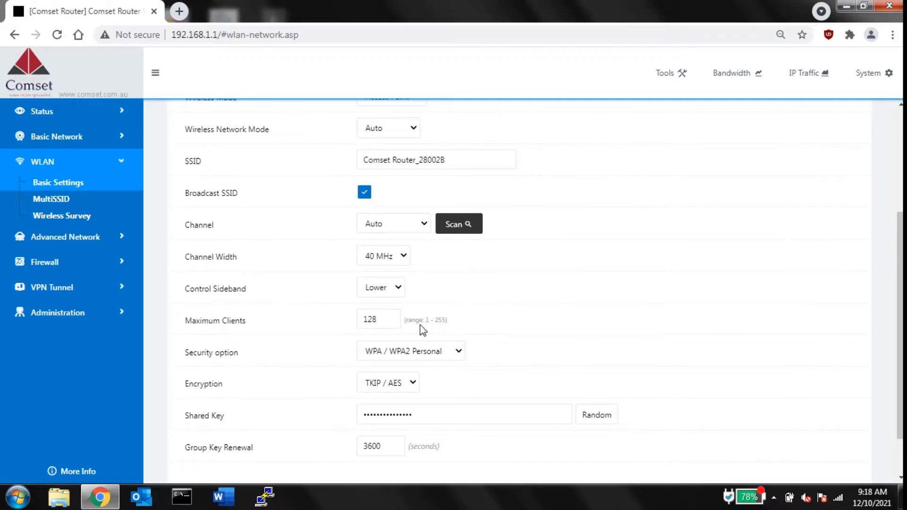
Step: Choose WPA / WPA2 Personal as the 2.4 GHz security option with TKIP / AES encryption
click(457, 353)
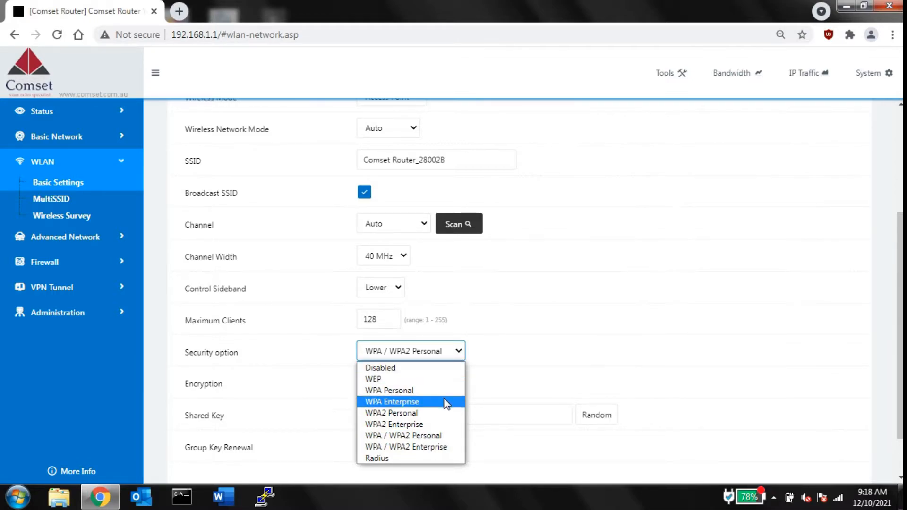
click(455, 435)
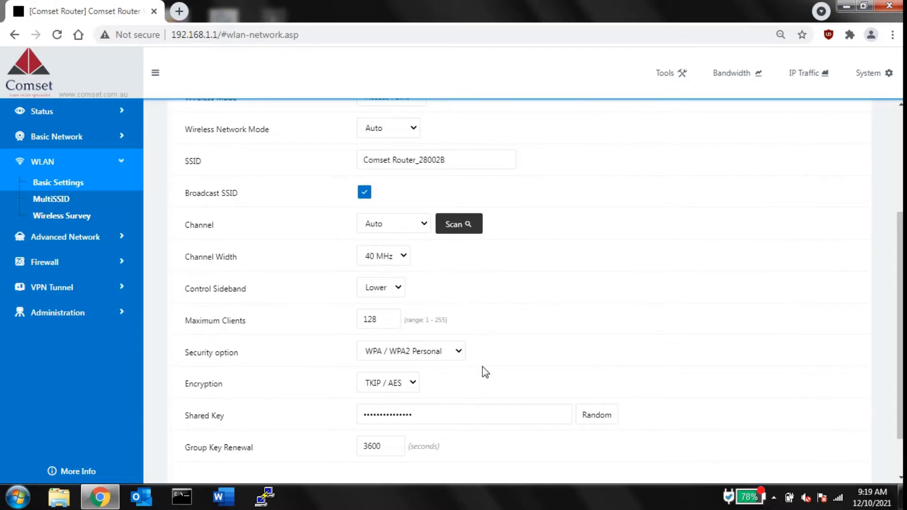
click(410, 391)
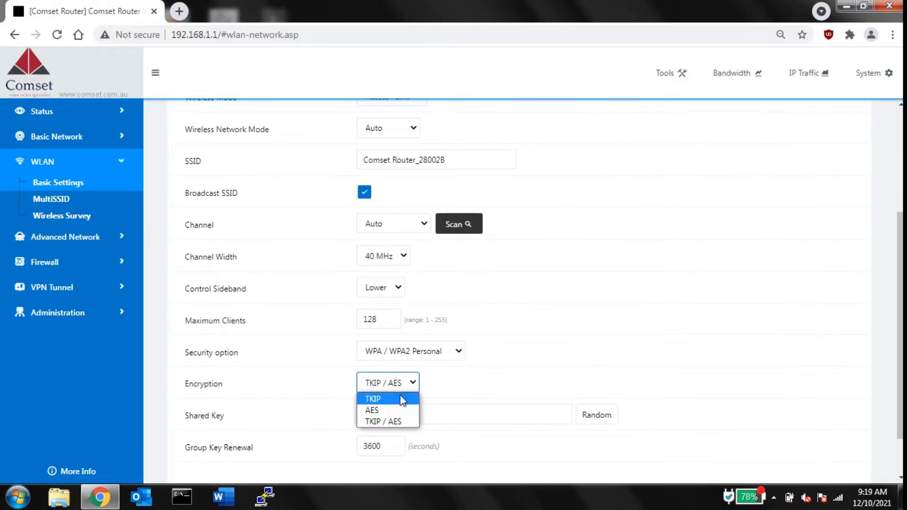
click(409, 424)
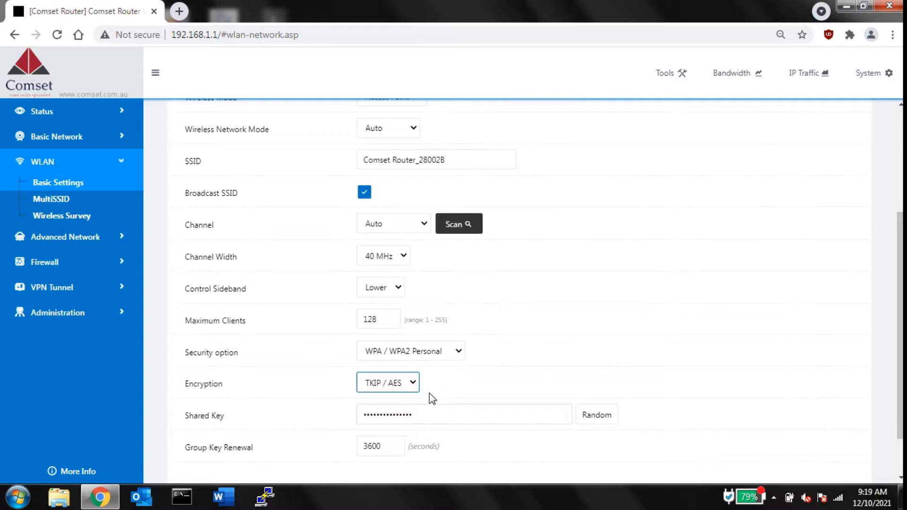
click(479, 388)
Step: Generate a random shared key for the 2.4 GHz network and reveal the Shared Key field to check it
click(506, 415)
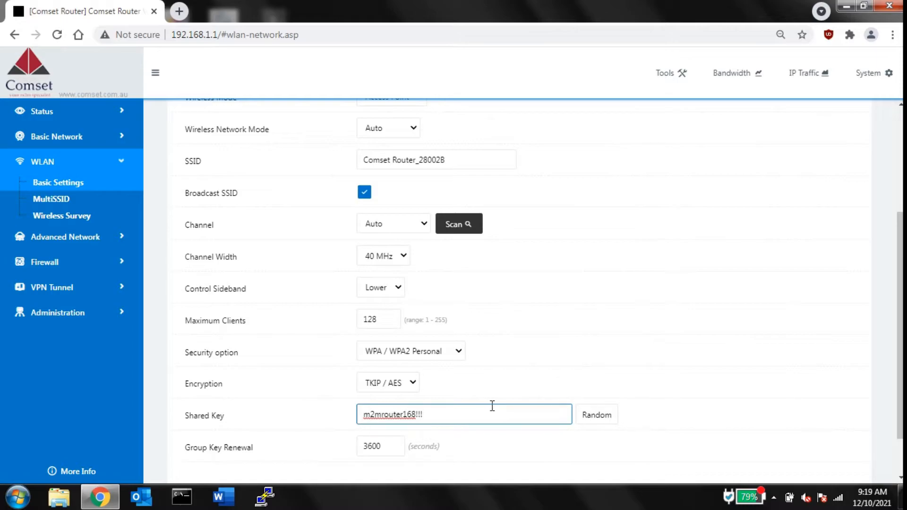
click(613, 418)
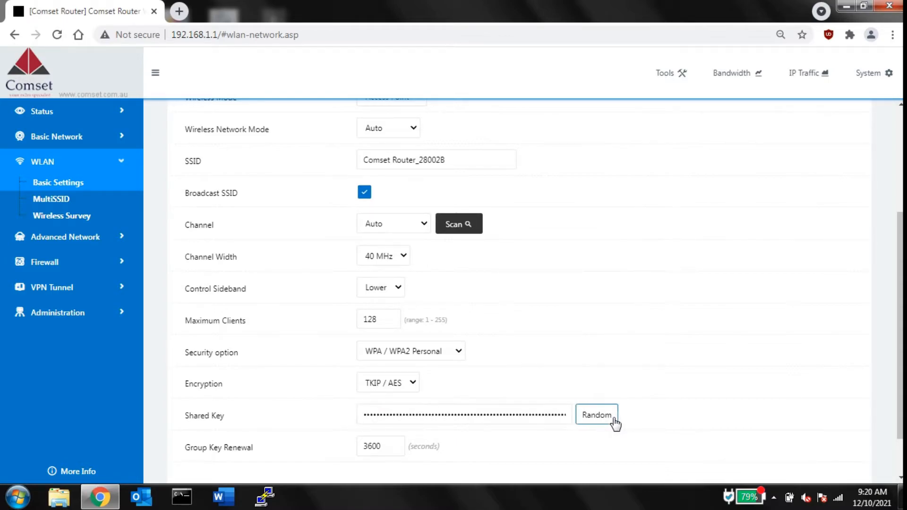
click(560, 420)
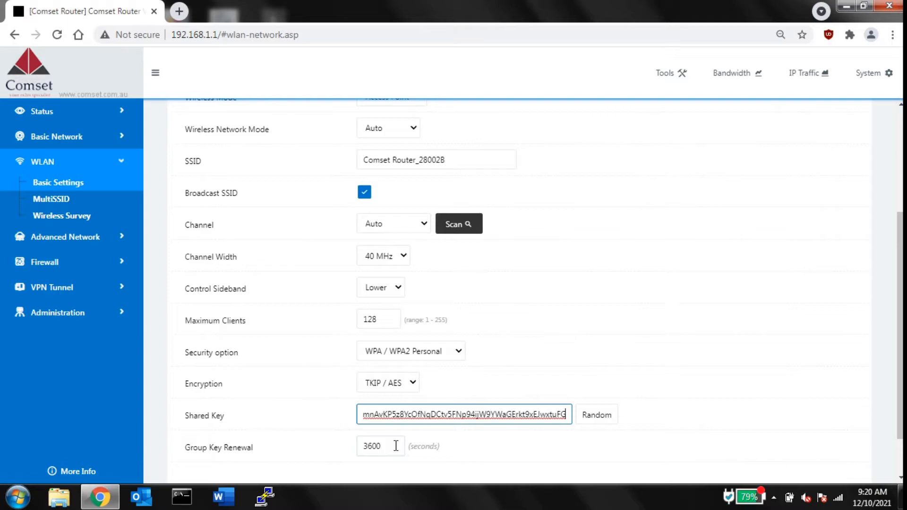
click(506, 446)
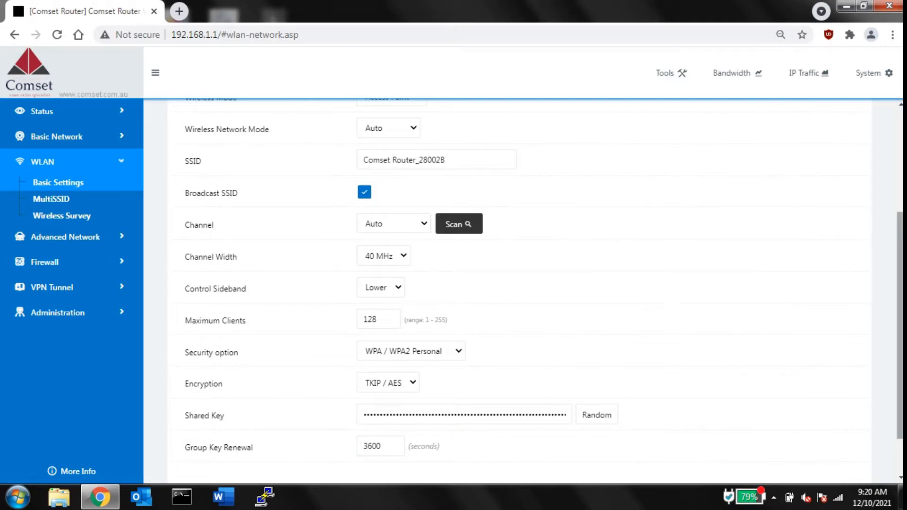
Step: Switch to the 5 GHz wireless settings and set both the wireless network mode and the channel to Auto
scroll(900, 326, up, 4)
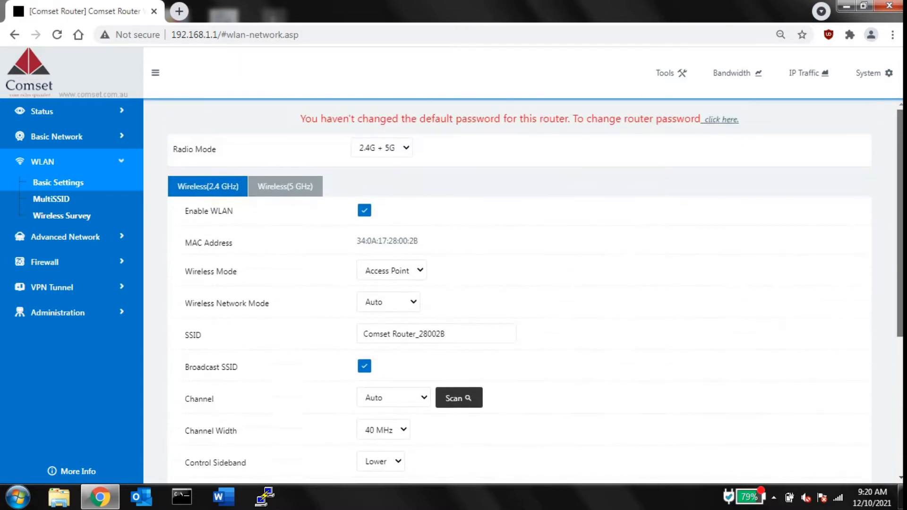
click(286, 191)
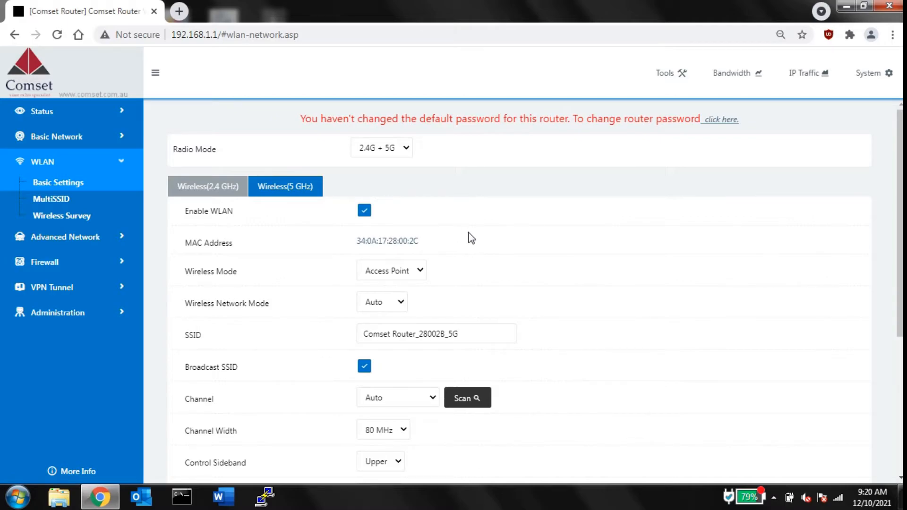
click(405, 312)
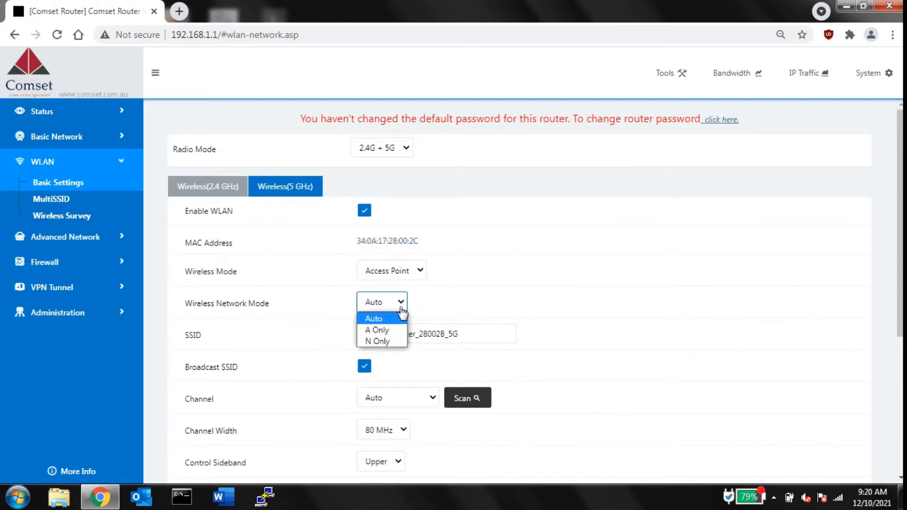
click(402, 304)
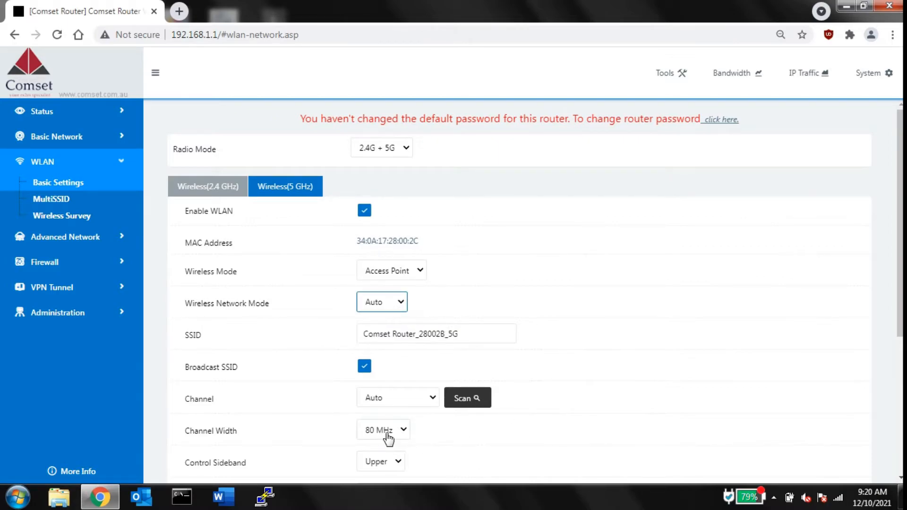
click(397, 400)
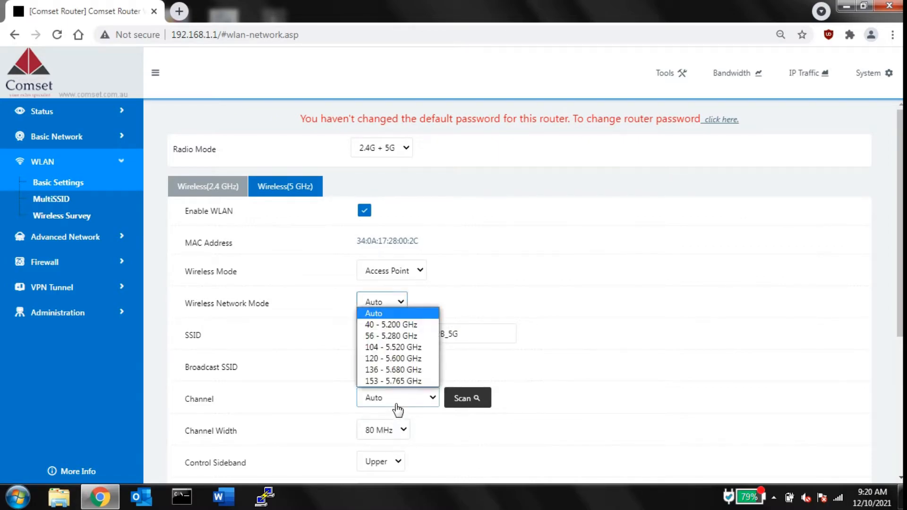
click(428, 314)
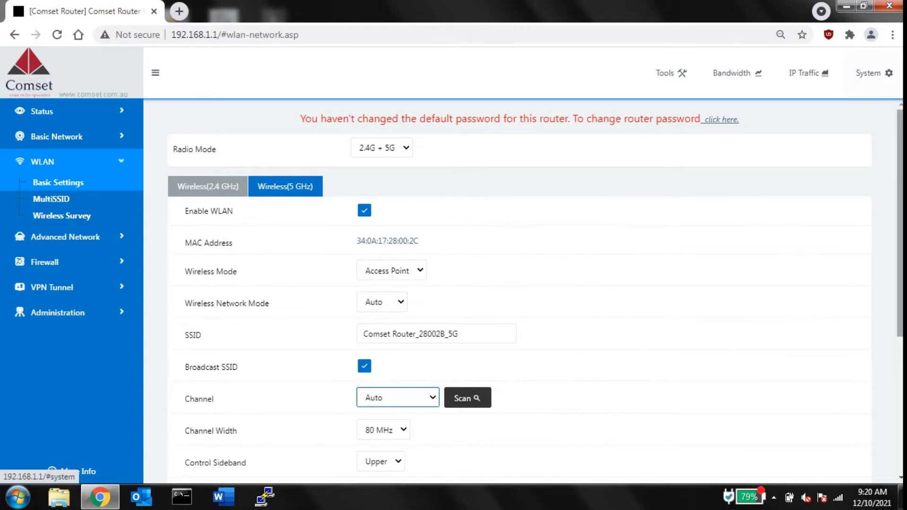
scroll(181, 480, down, 5)
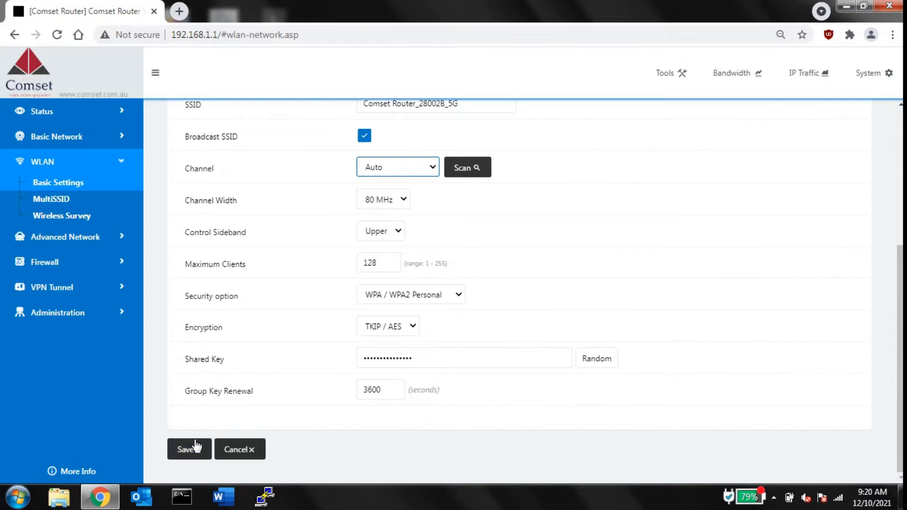
Step: Save the wireless basic settings and confirm rebooting the router to apply them
click(197, 448)
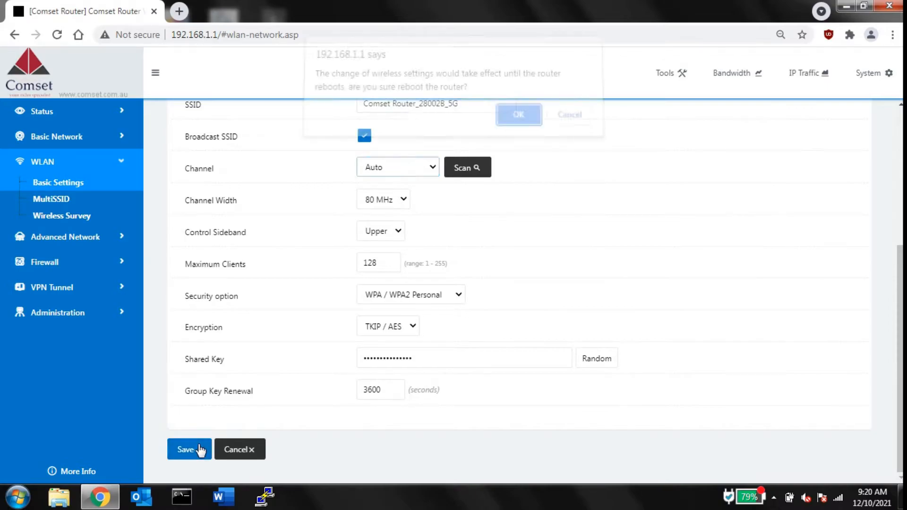
click(520, 121)
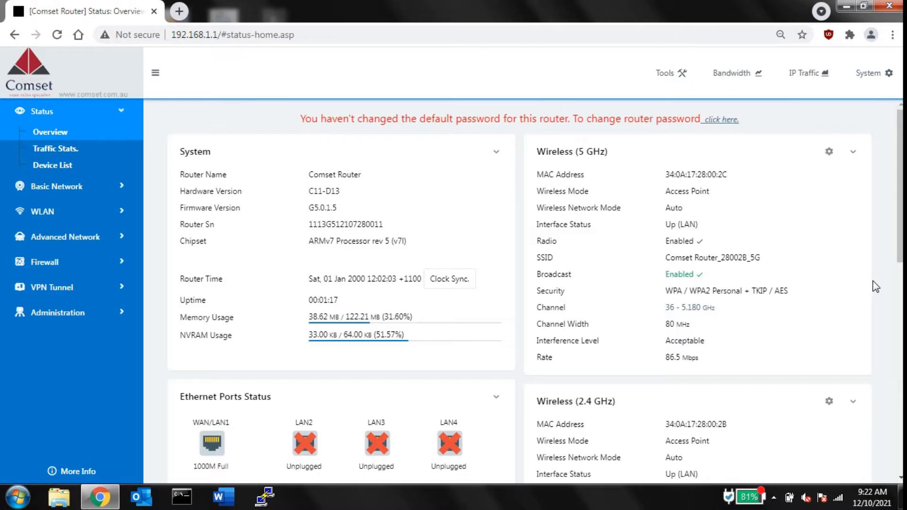
Step: Connect the computer to the Comset Router_28002B wireless network, entering the network security key
click(846, 505)
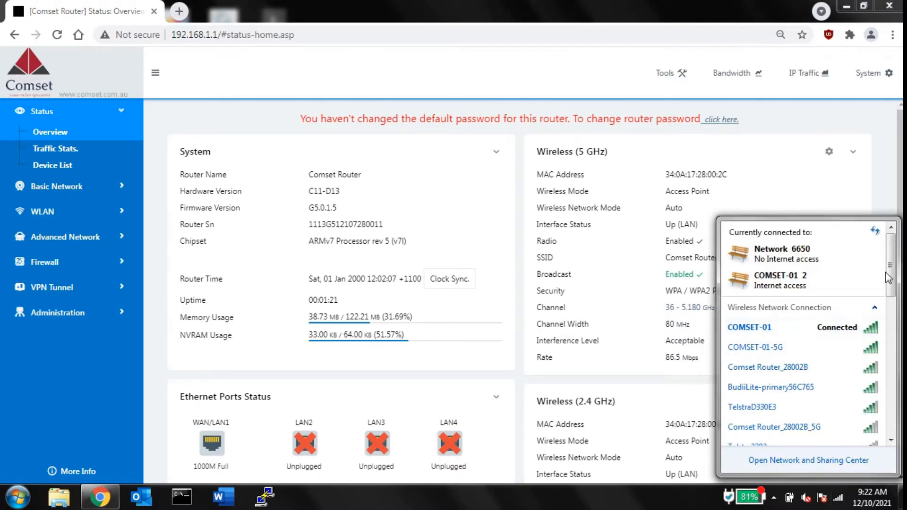
drag(889, 273, 892, 292)
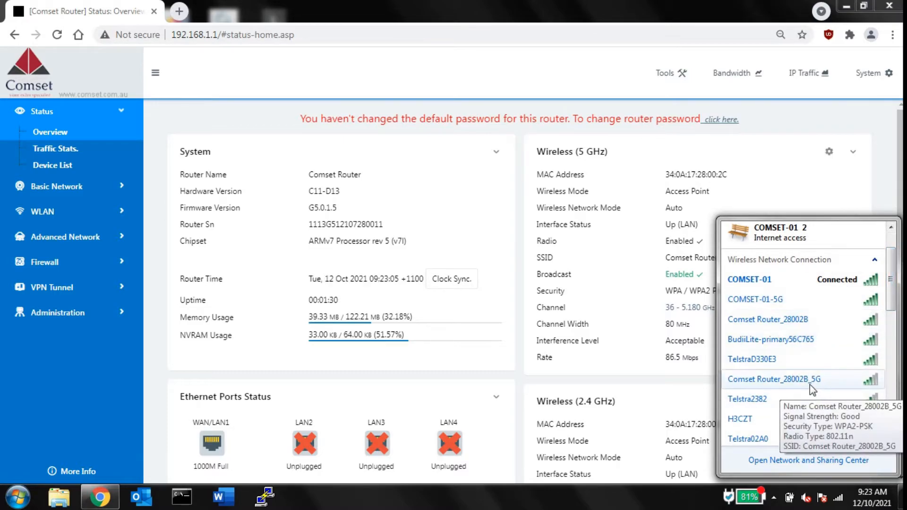
click(833, 322)
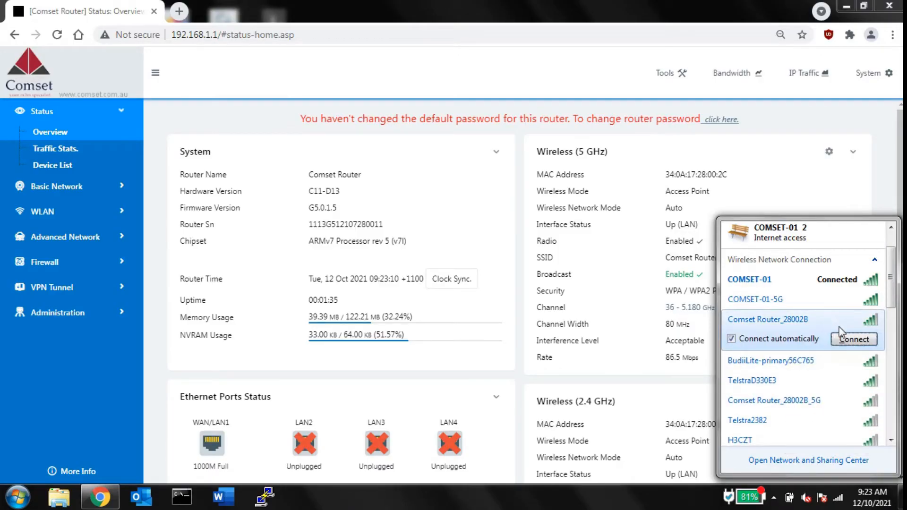
click(846, 338)
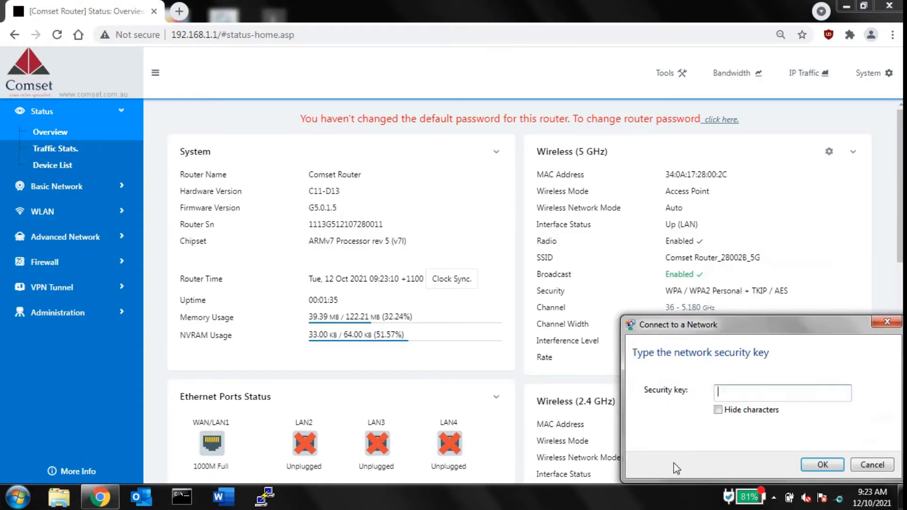
key(ctrl+v)
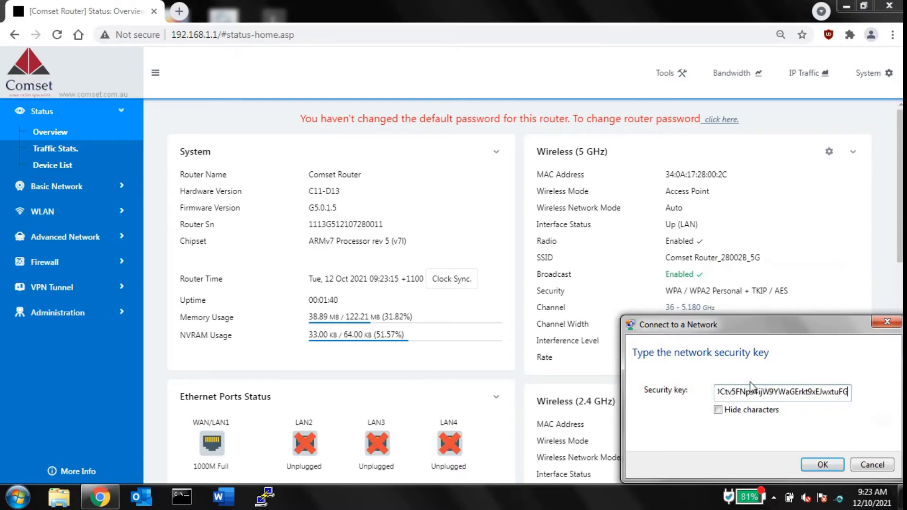
click(821, 466)
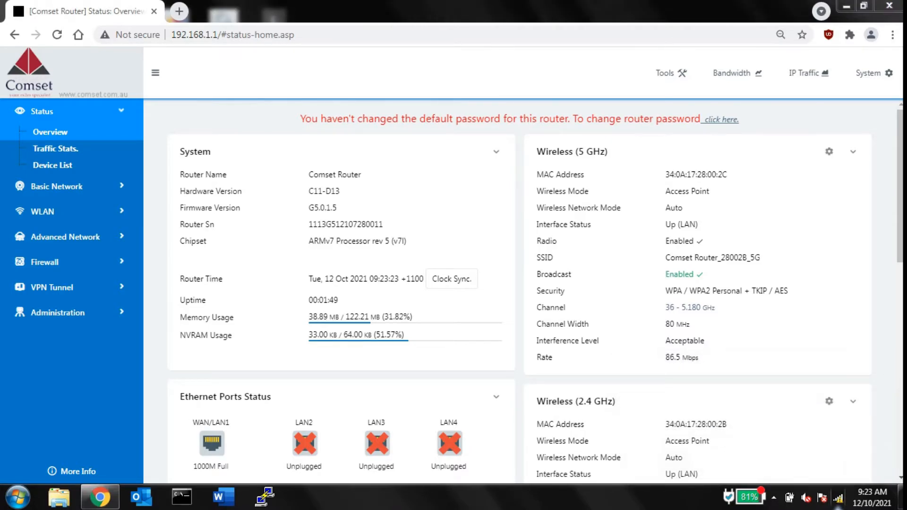
Step: Check the computer's wireless connection list and open the properties of the Comset Router_28002B network
click(839, 500)
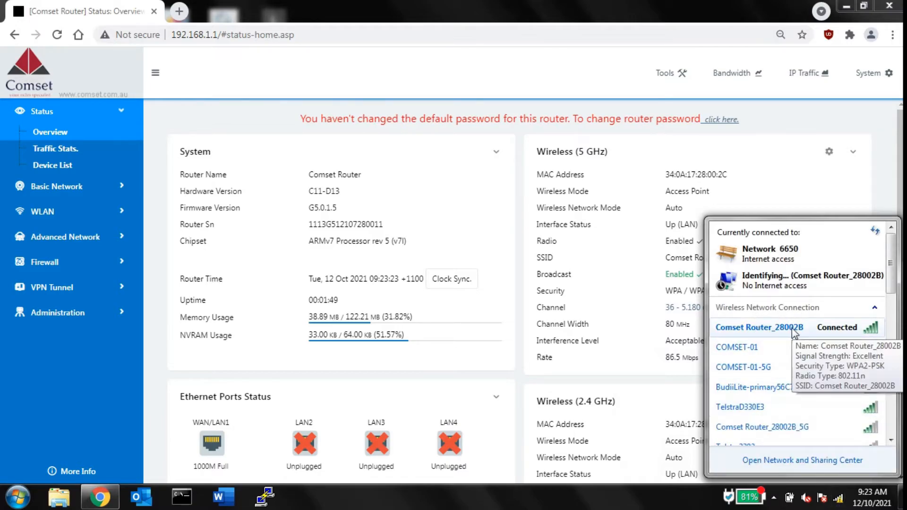
right_click(793, 329)
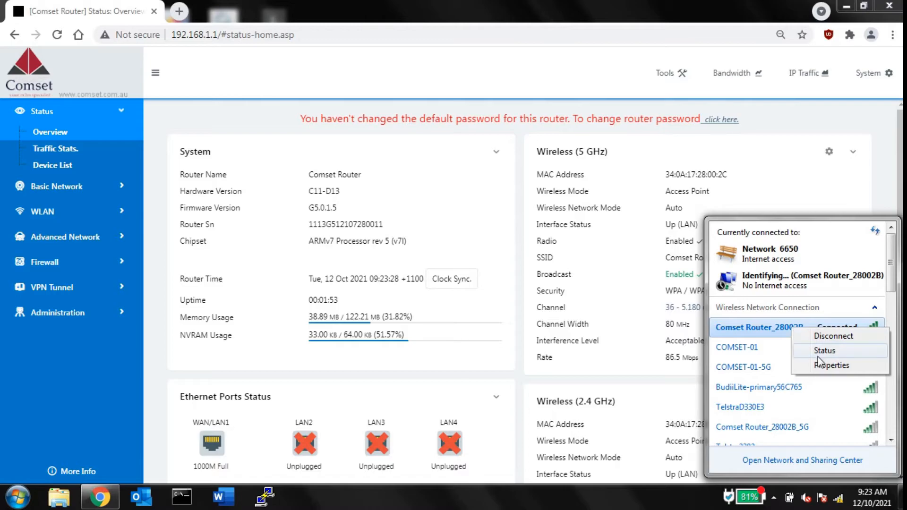
click(852, 369)
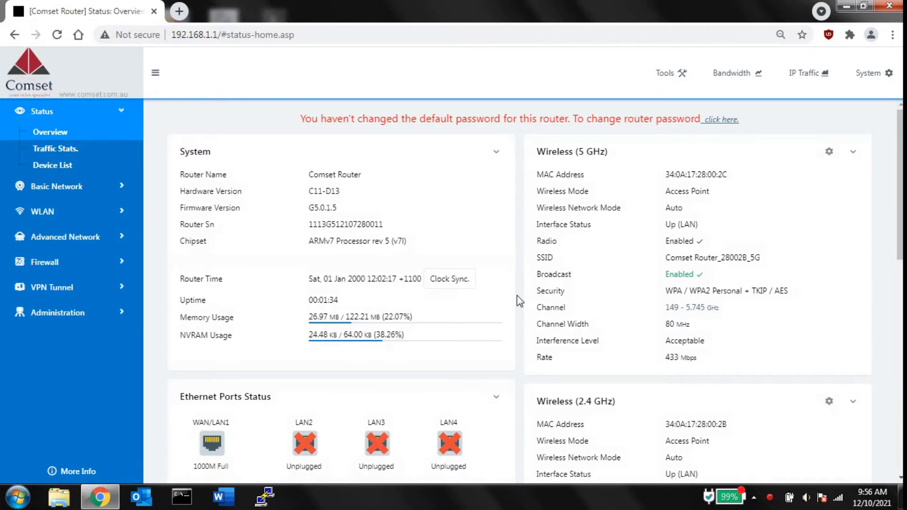
Step: Synchronize the router's clock and open the WLAN MultiSSID overview
click(458, 283)
click(93, 221)
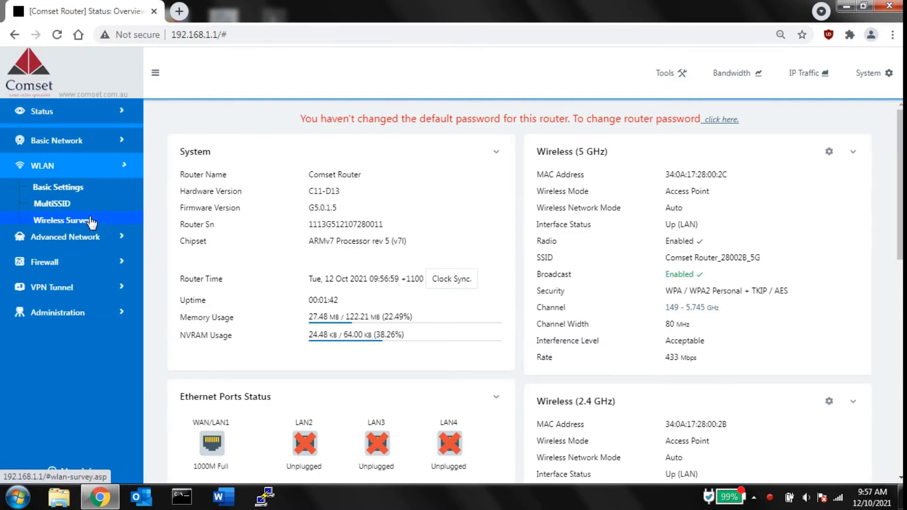
click(88, 203)
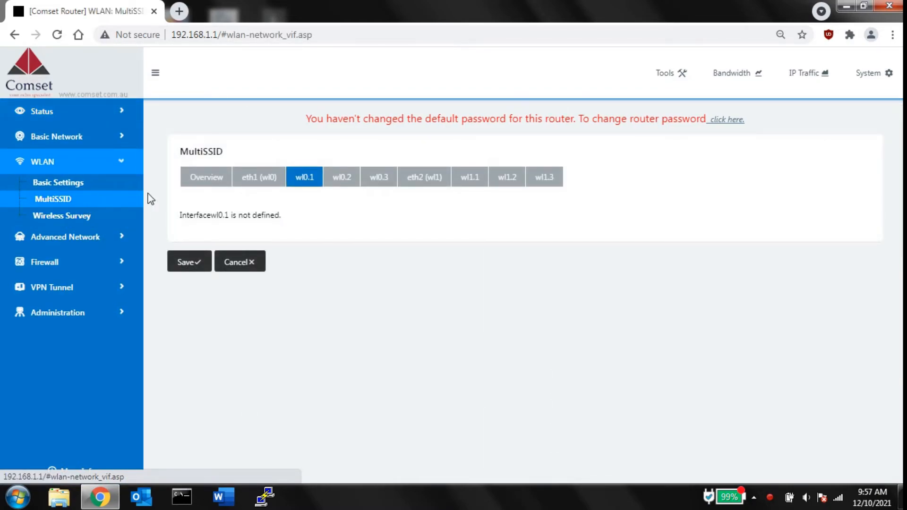
click(212, 184)
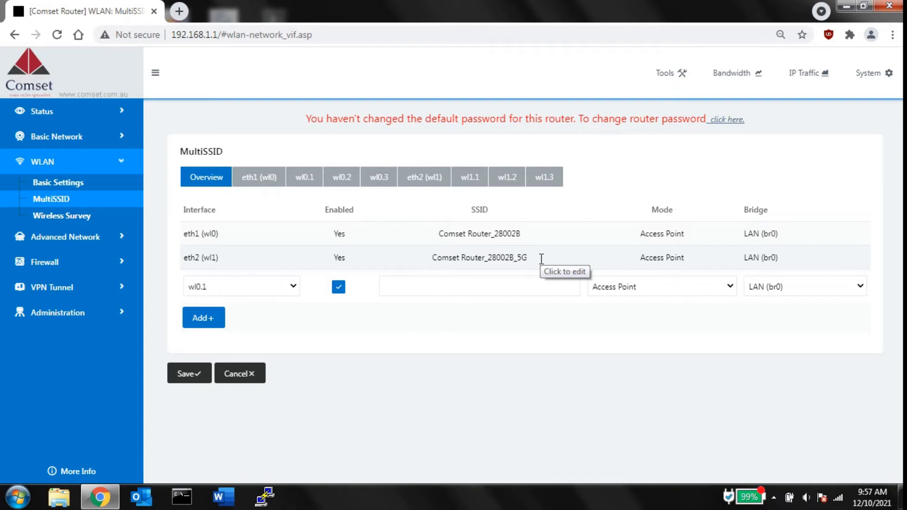
Step: Choose interface wl0.1 for a new virtual wireless network and enter SSID2 as its SSID
click(292, 292)
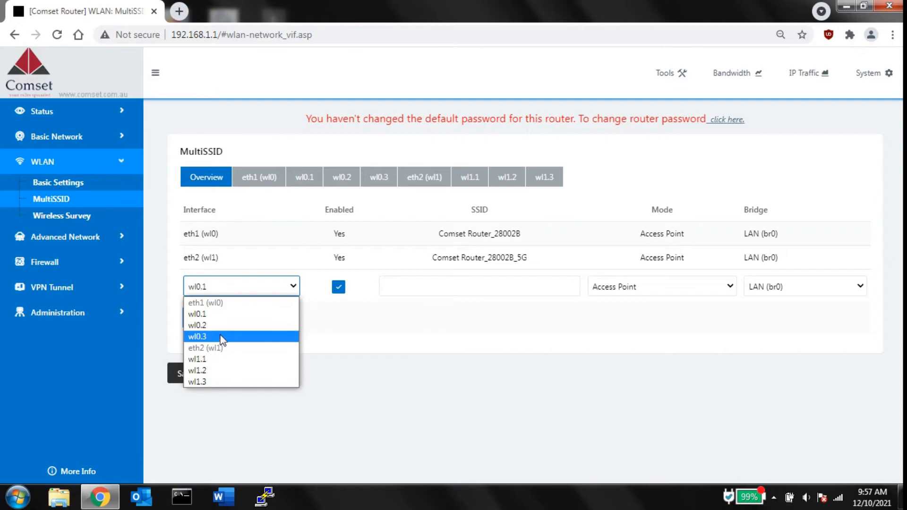
click(221, 315)
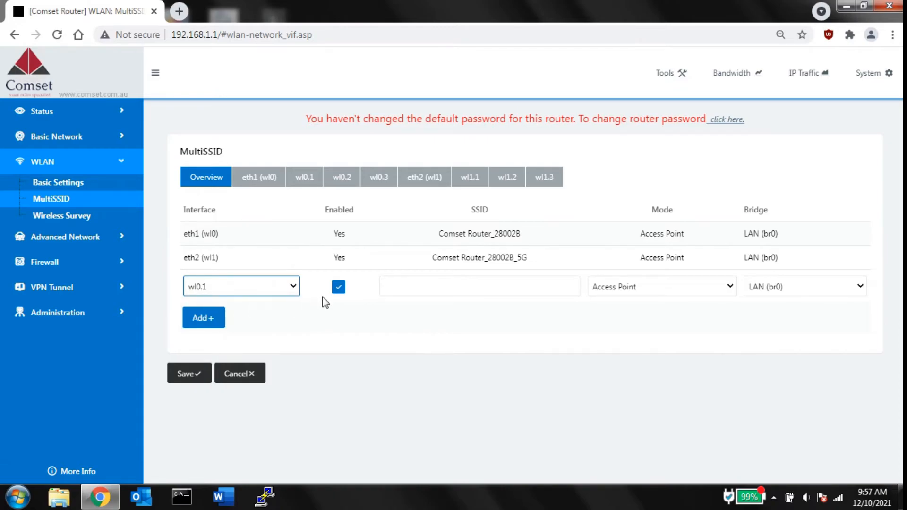
click(424, 286)
text(SSID2)
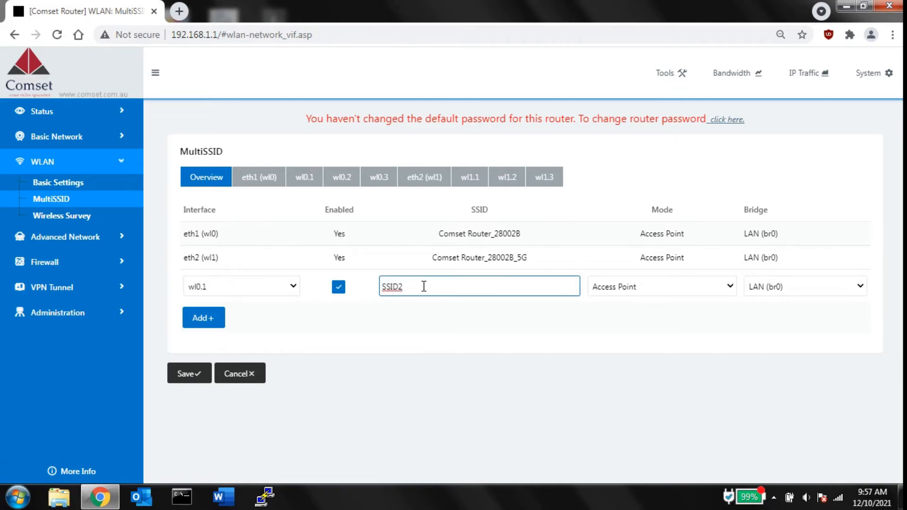
click(580, 316)
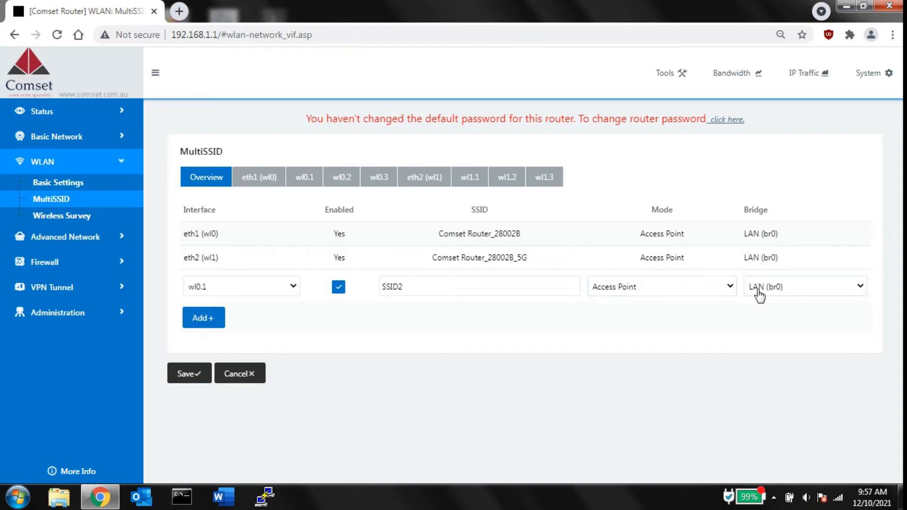
Step: Set the new network's mode to Access Point and its bridge to LAN (br0), and add it to the MultiSSID list
click(732, 288)
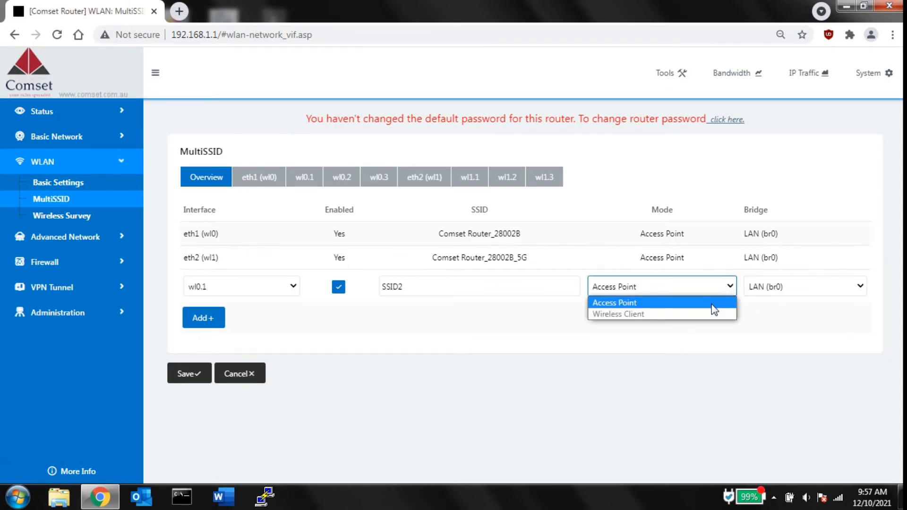
click(712, 303)
click(770, 286)
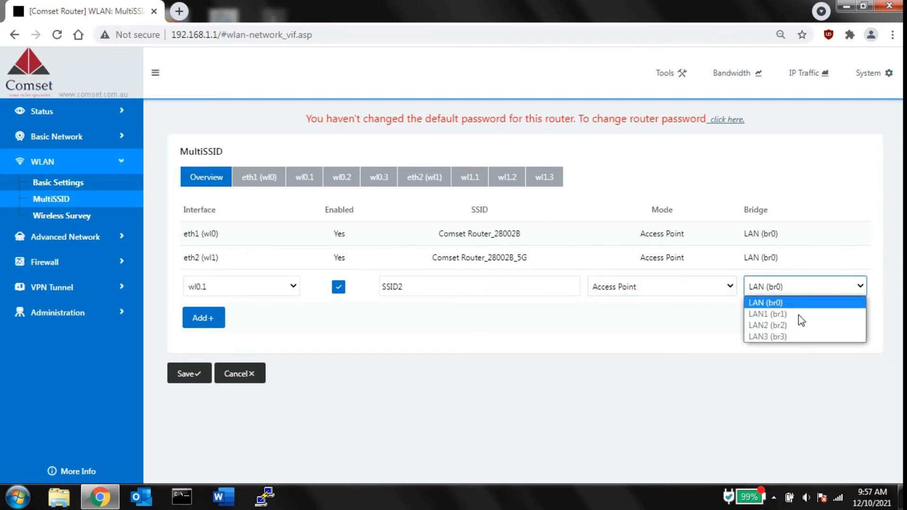
click(806, 303)
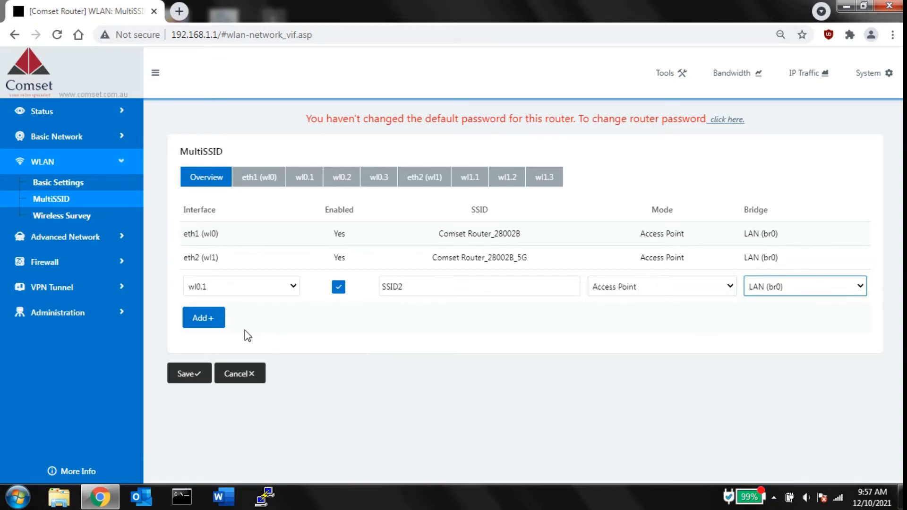
click(215, 323)
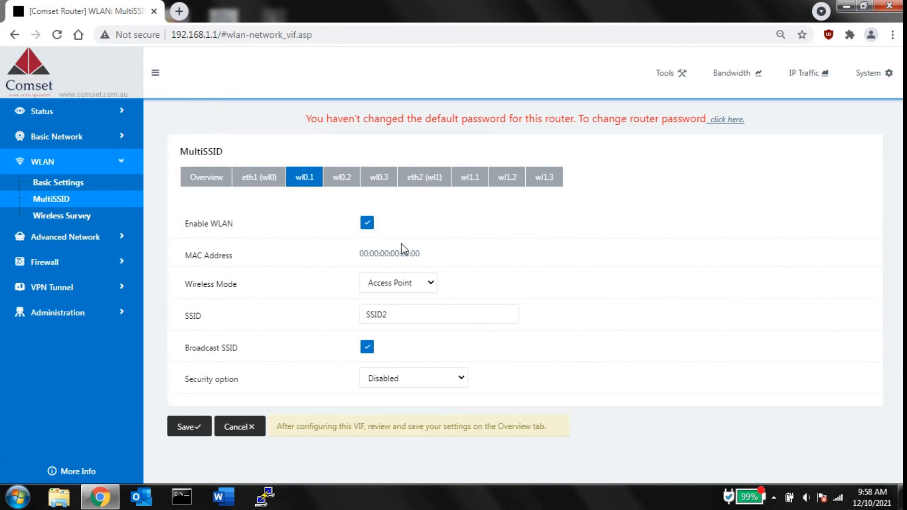
Step: Choose Disabled as the wl0.1 security option and save the interface and the MultiSSID overview
click(431, 284)
click(431, 283)
click(451, 380)
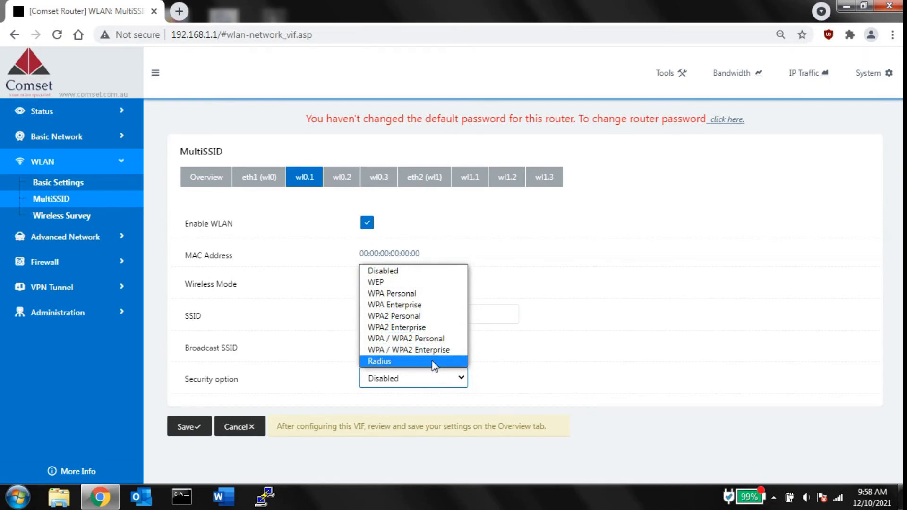
click(442, 278)
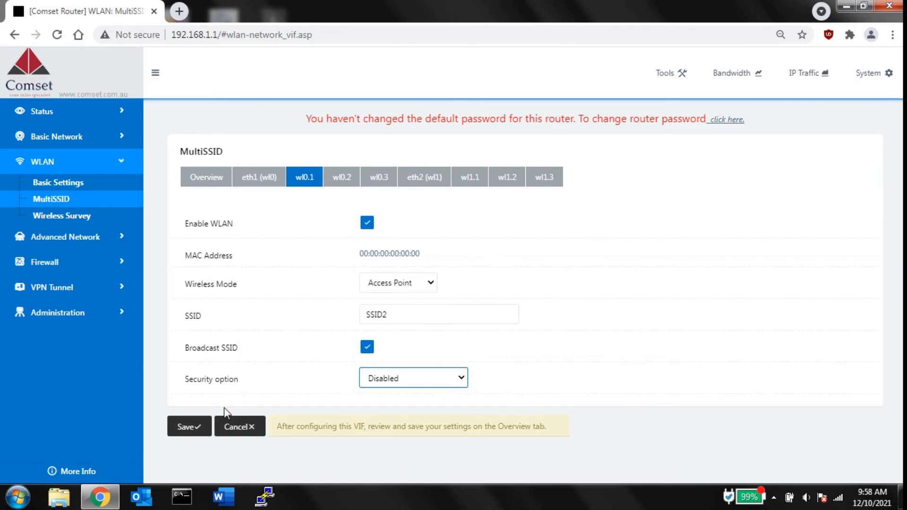
click(182, 426)
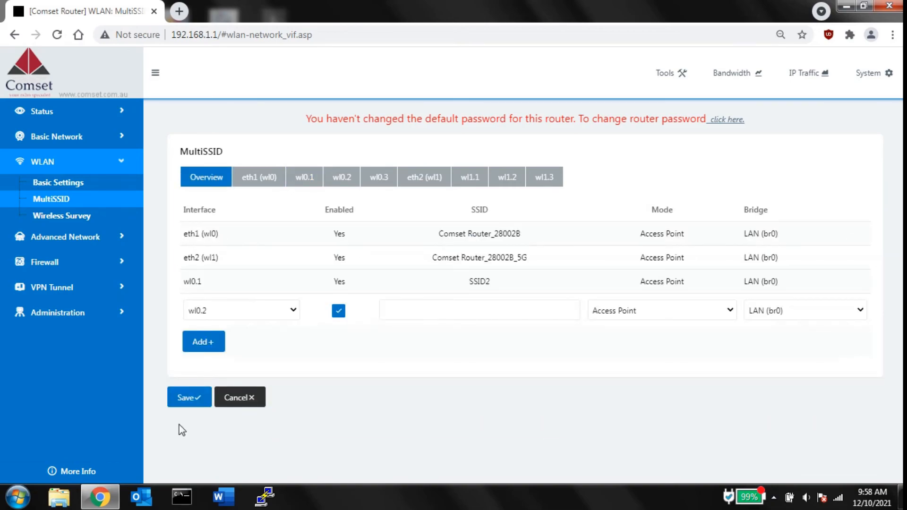
click(189, 403)
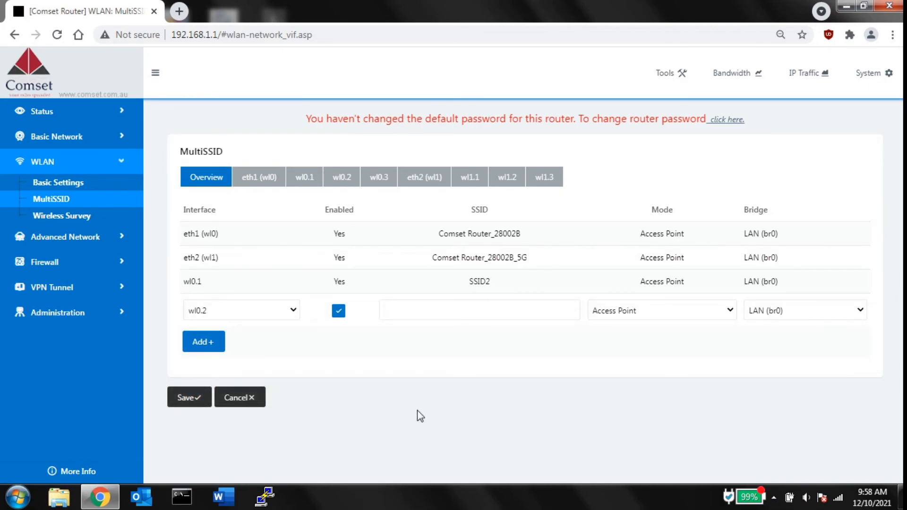
Step: Connect the computer to the SSID2 wireless network and check the connection in the network list
click(839, 499)
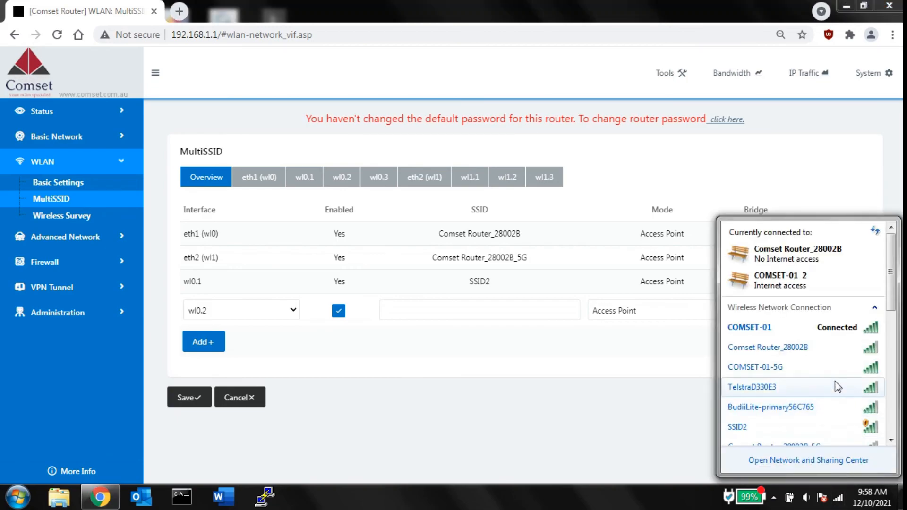
click(829, 425)
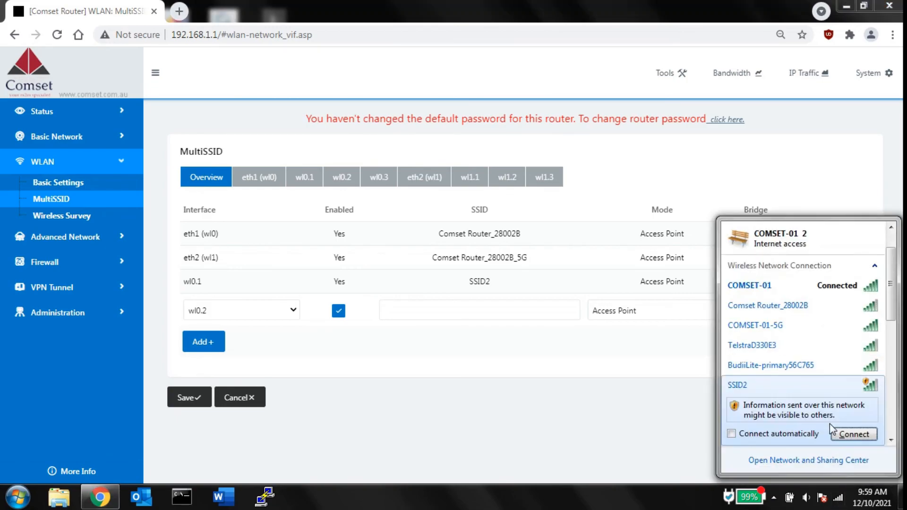
click(856, 436)
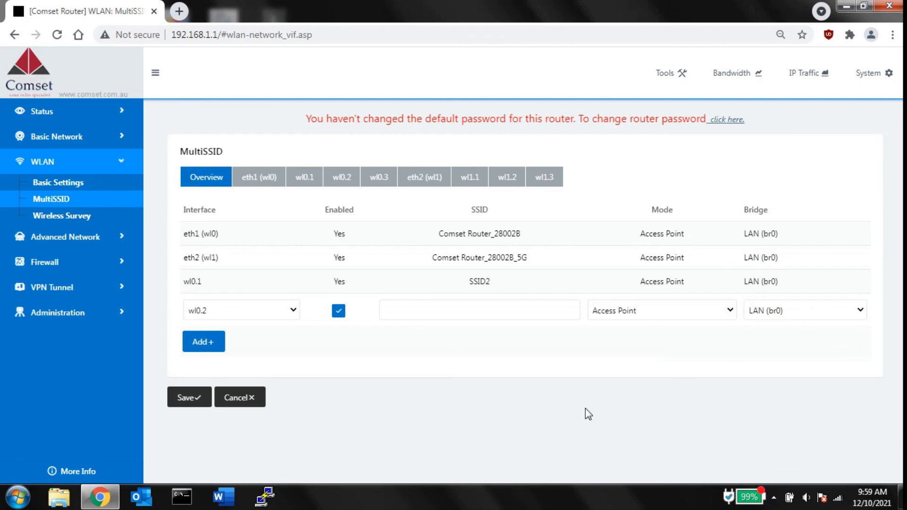
click(838, 498)
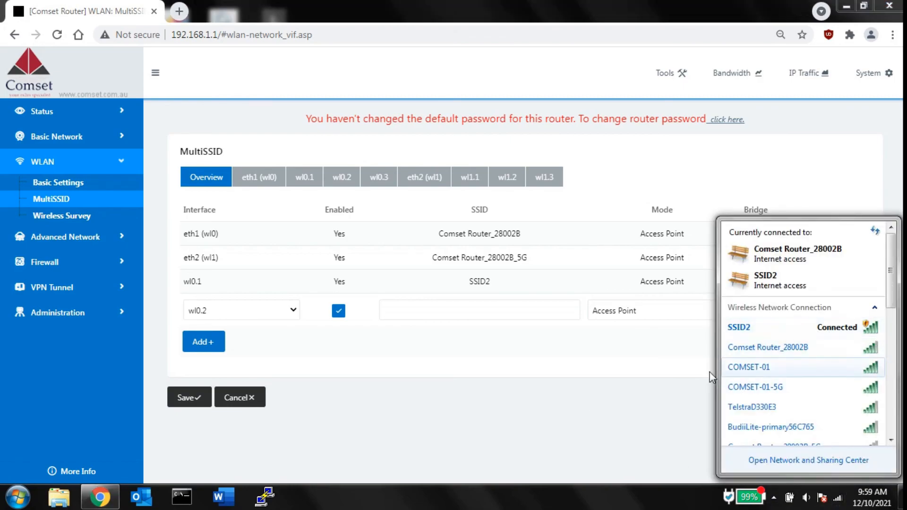
click(597, 407)
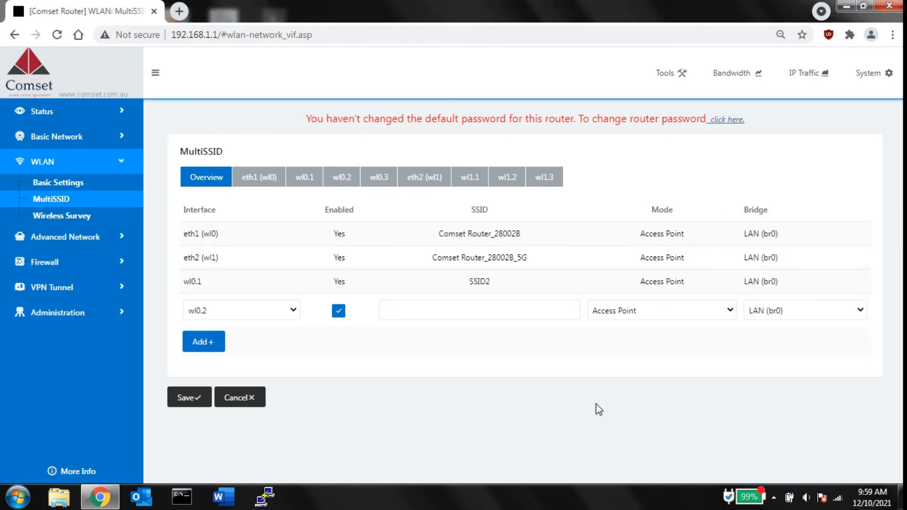